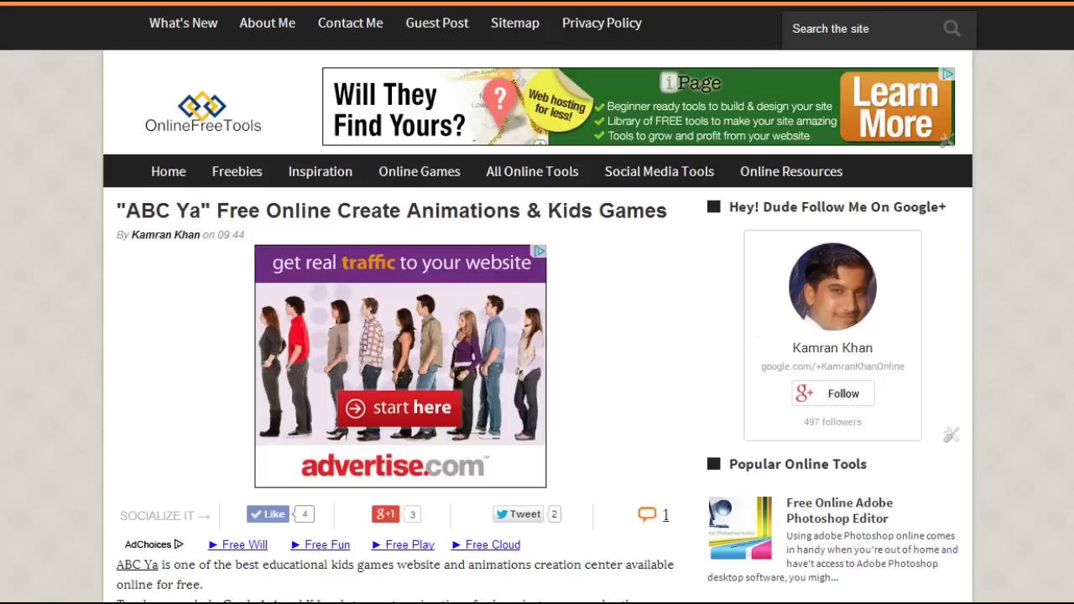
scroll(537, 302, down, 3)
scroll(537, 302, down, 1)
scroll(537, 302, down, 2)
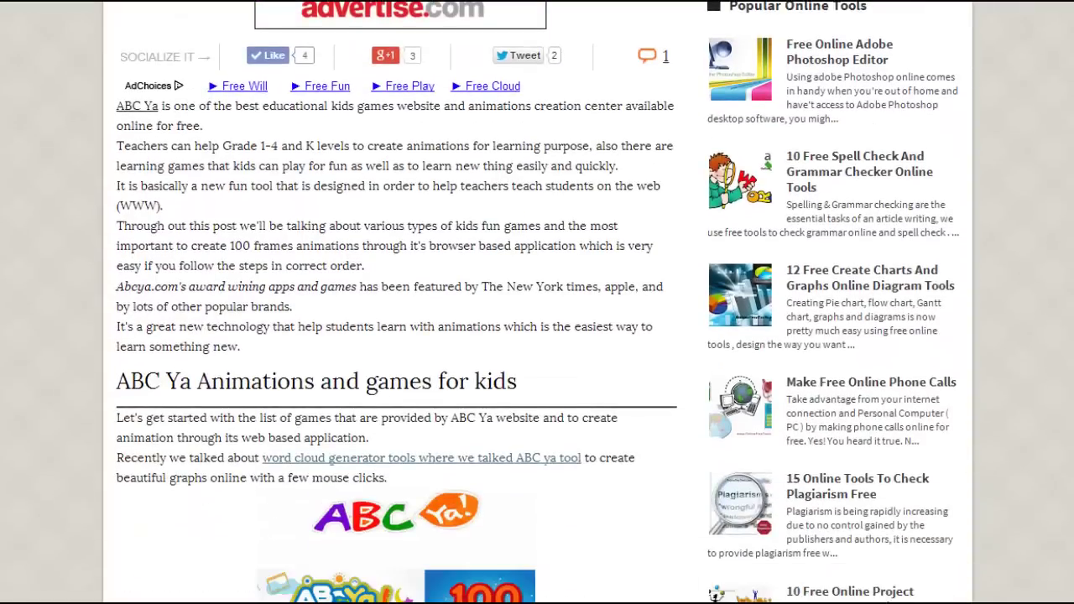
scroll(534, 245, down, 1)
scroll(534, 245, down, 1)
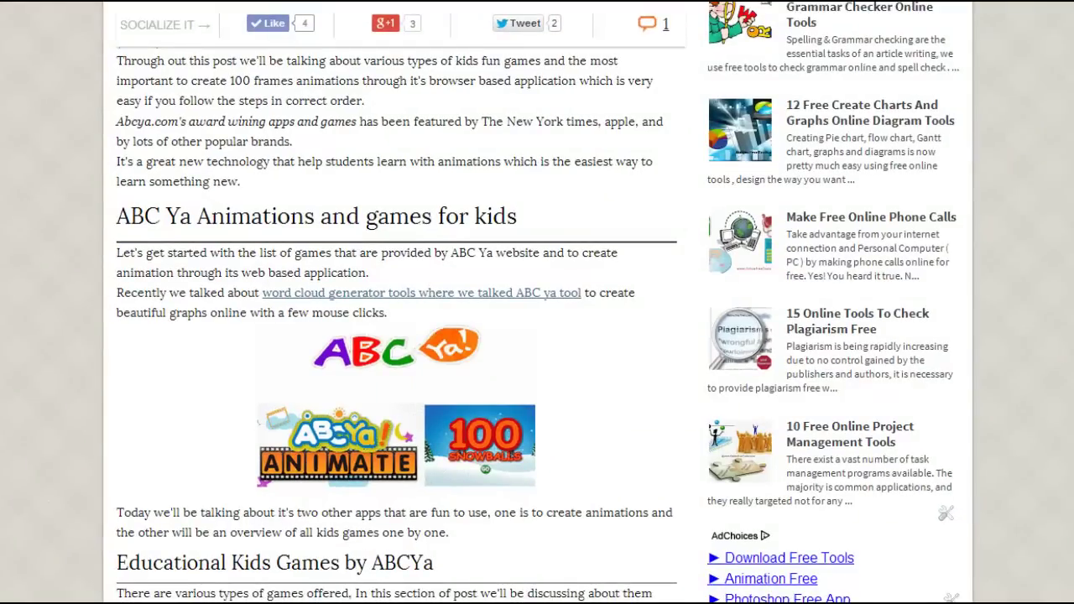
scroll(1045, 124, up, 7)
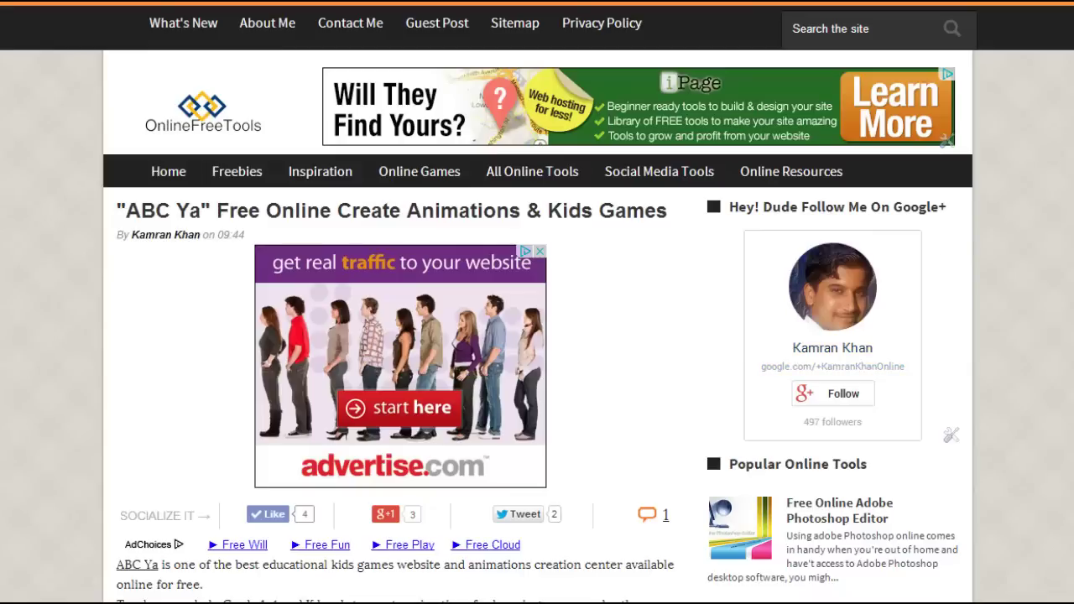
Step: Scroll the blog post down to the 'Using ABCYa app to Create an Animation' section
scroll(537, 336, down, 2)
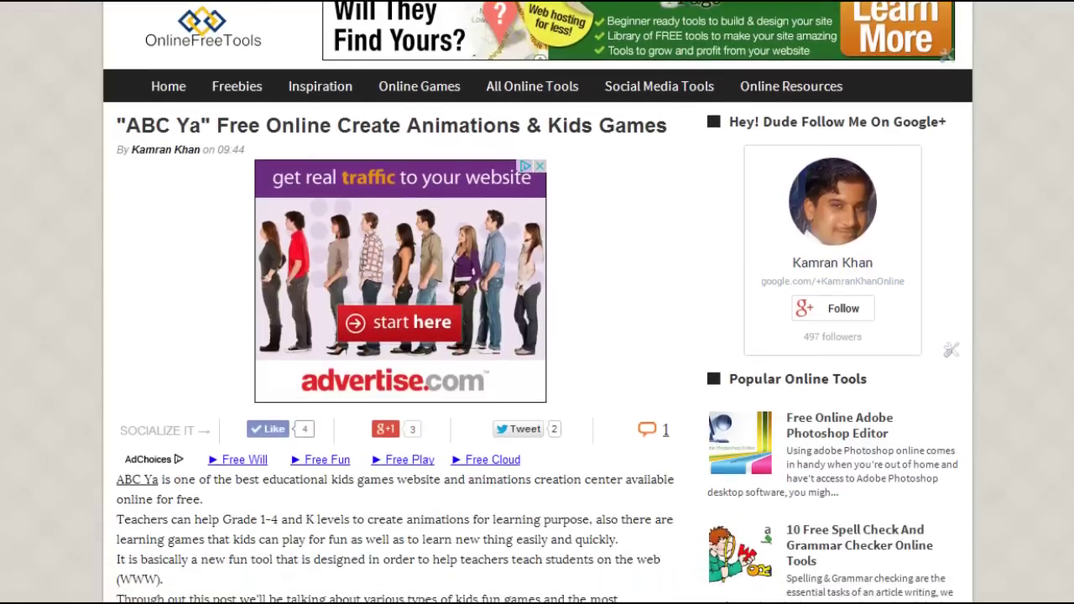
scroll(537, 336, down, 2)
scroll(537, 335, down, 2)
scroll(537, 336, down, 2)
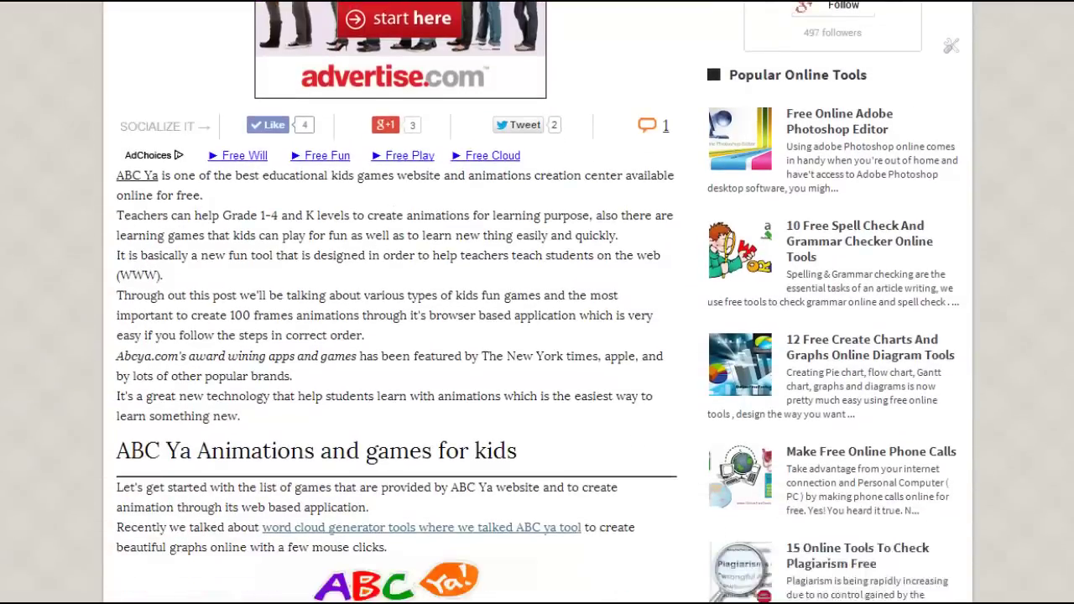
scroll(537, 336, down, 1)
scroll(537, 335, down, 1)
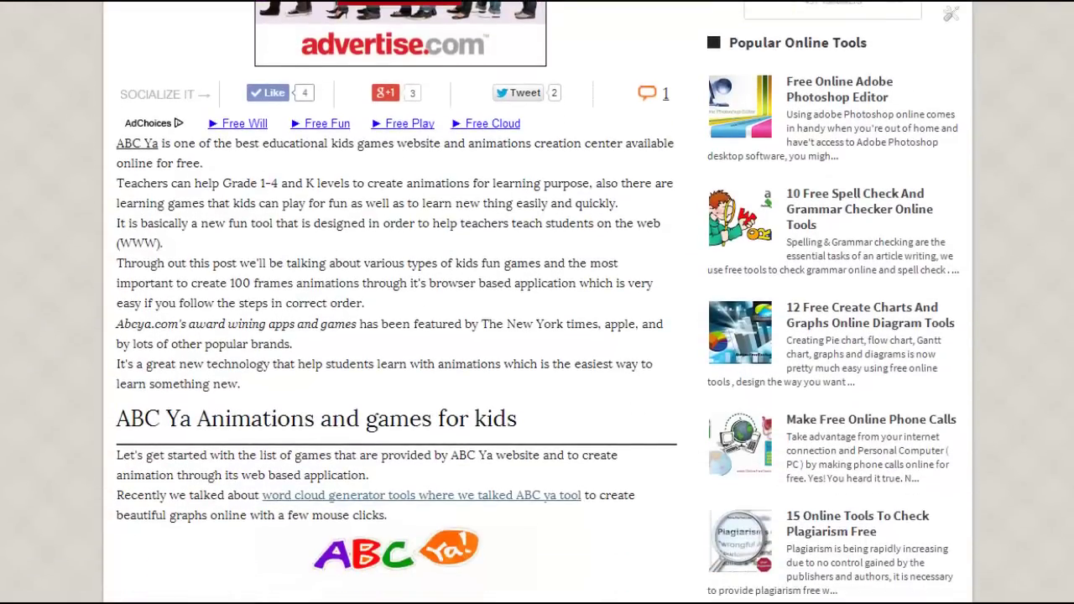
scroll(537, 336, down, 2)
scroll(537, 336, down, 1)
scroll(537, 336, down, 1)
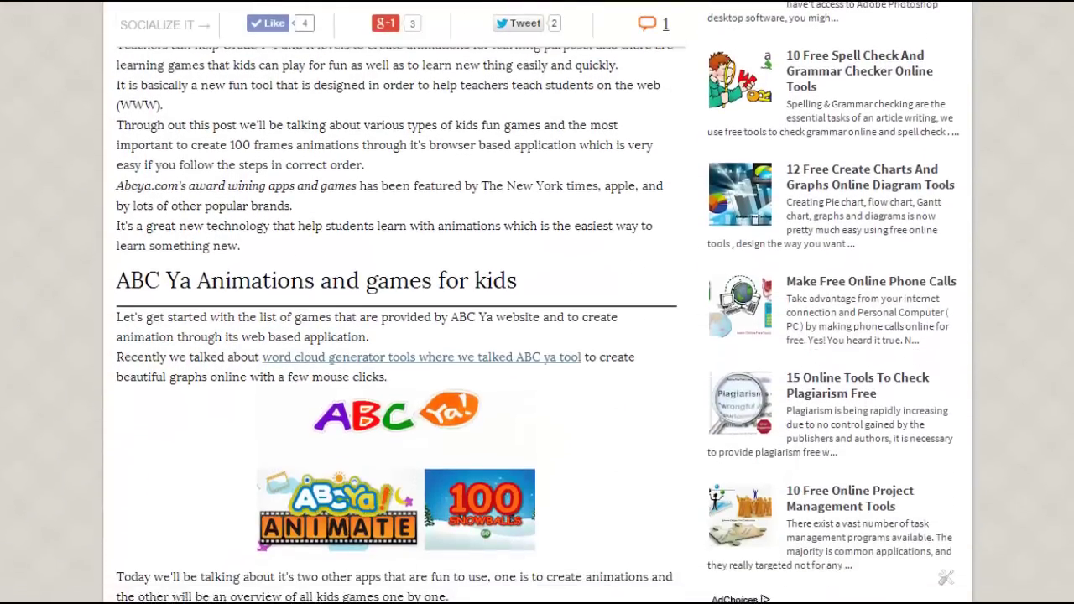
scroll(537, 336, down, 1)
scroll(537, 336, down, 2)
scroll(537, 336, down, 1)
scroll(538, 336, down, 1)
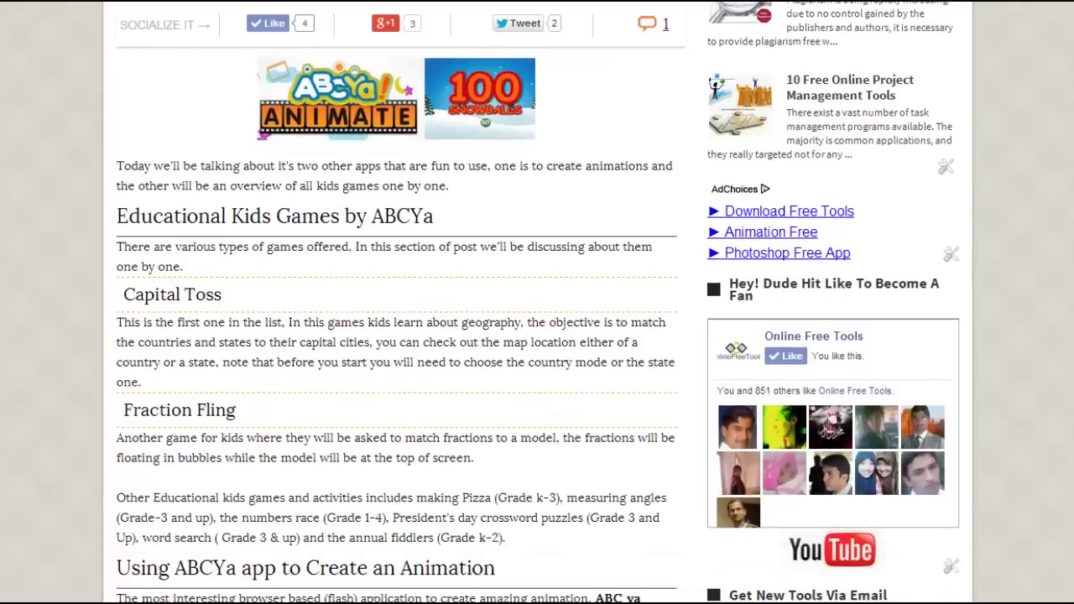
scroll(537, 336, down, 1)
scroll(537, 336, down, 1)
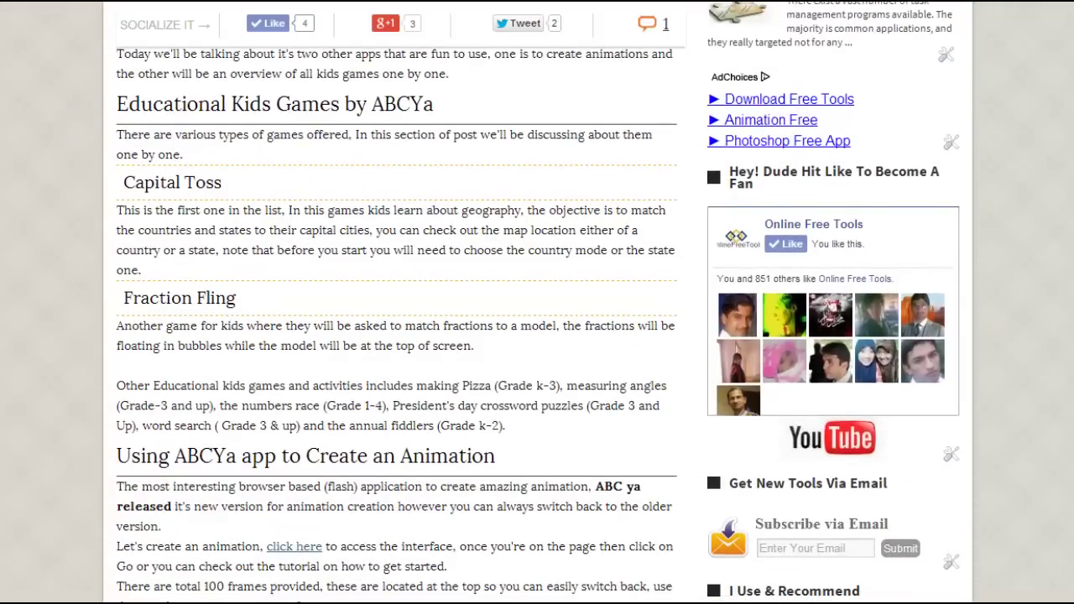
scroll(537, 335, down, 1)
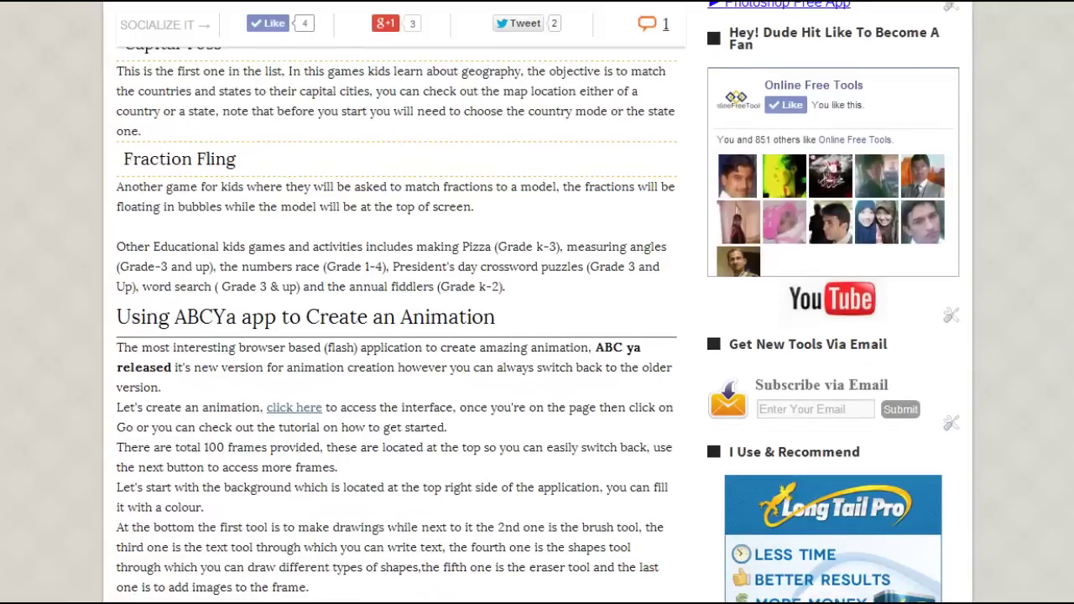
scroll(537, 335, down, 2)
scroll(537, 336, down, 2)
scroll(537, 336, down, 1)
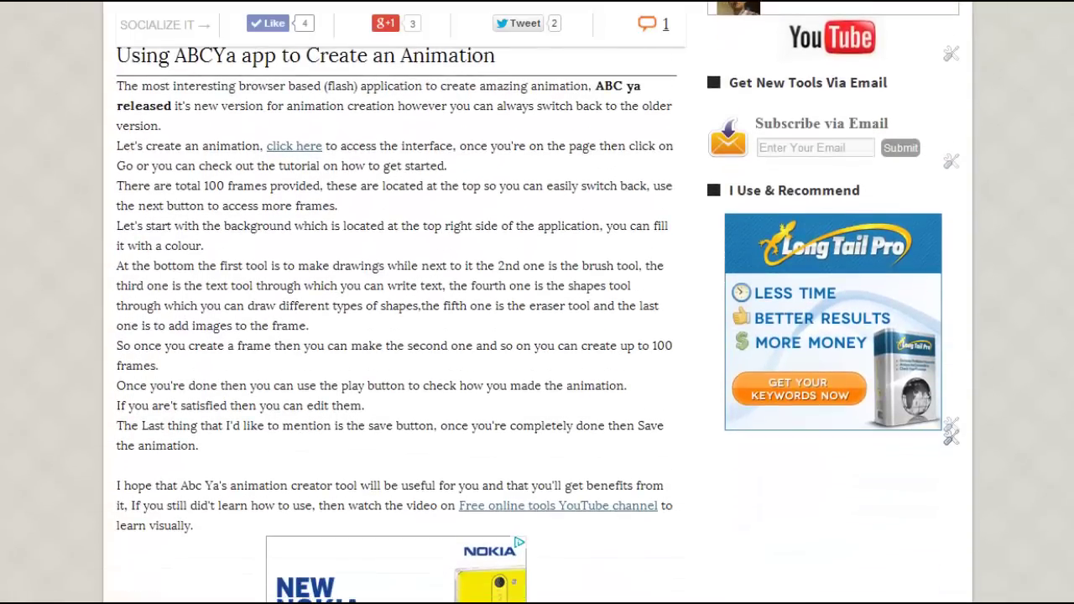
scroll(403, 424, up, 2)
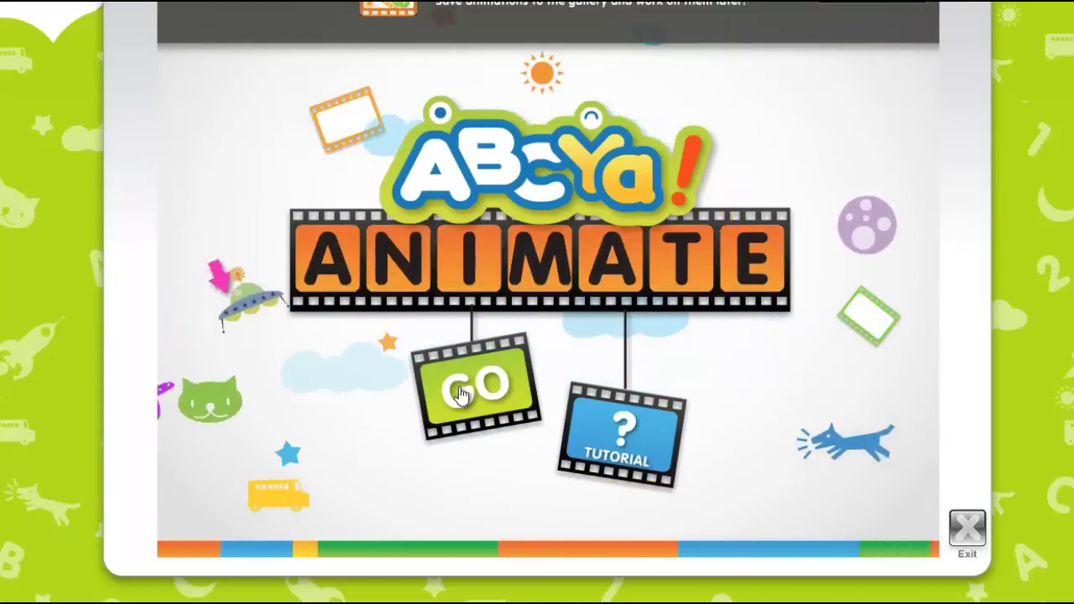
Step: Press GO on the ABCya Animate start page to enter the editor at frame 1 of 100
click(460, 395)
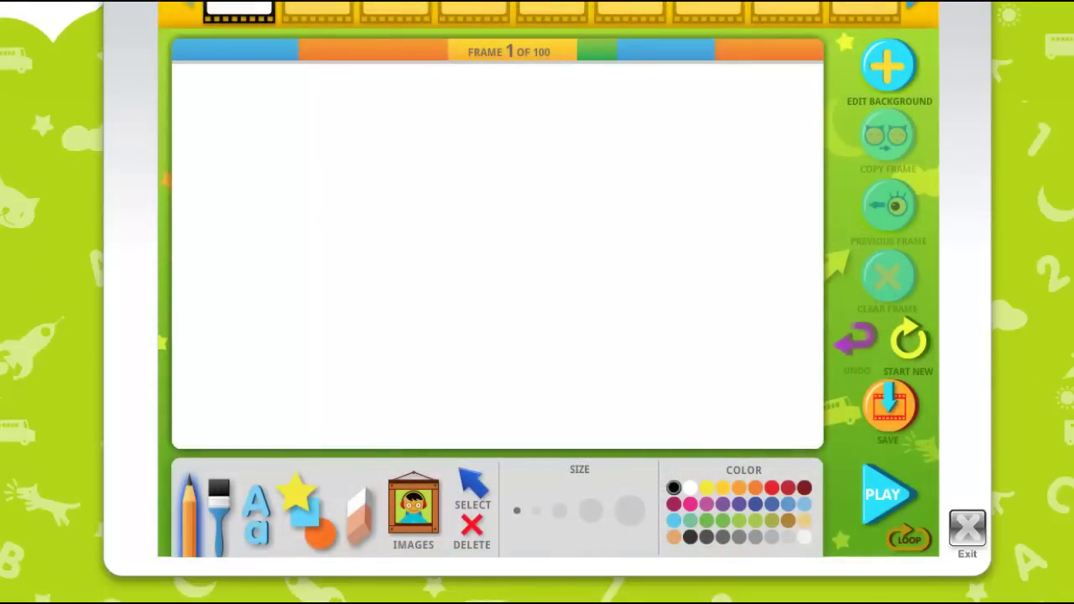
scroll(537, 302, up, 2)
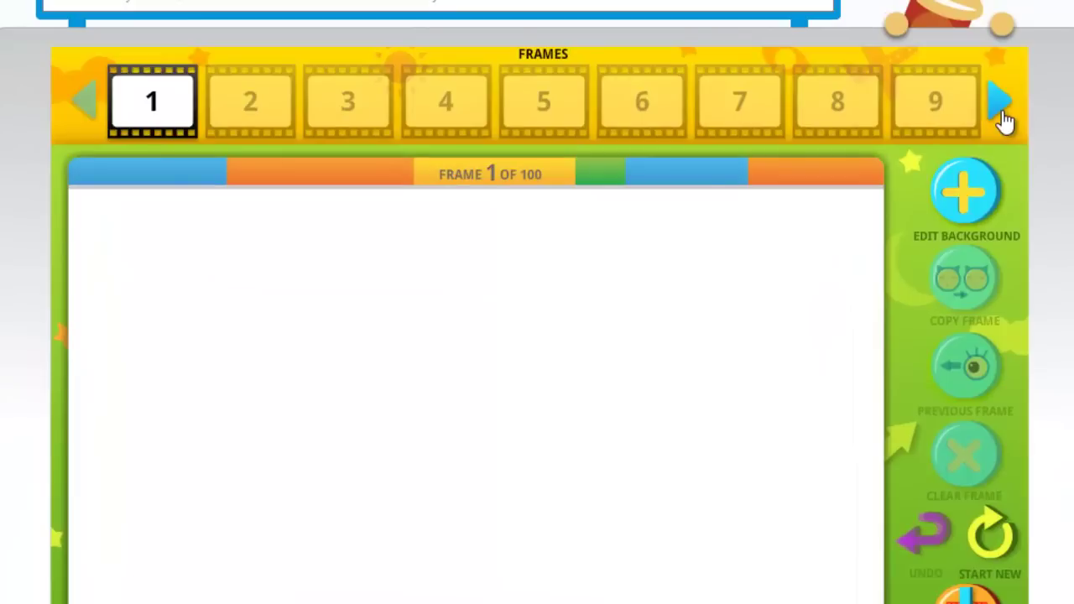
click(1002, 103)
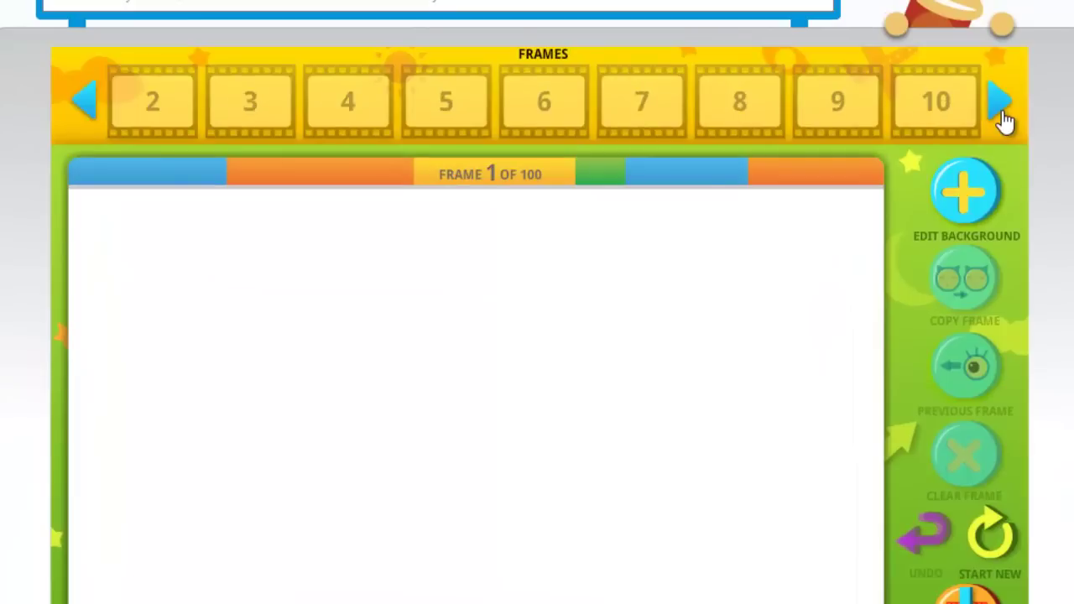
click(1005, 122)
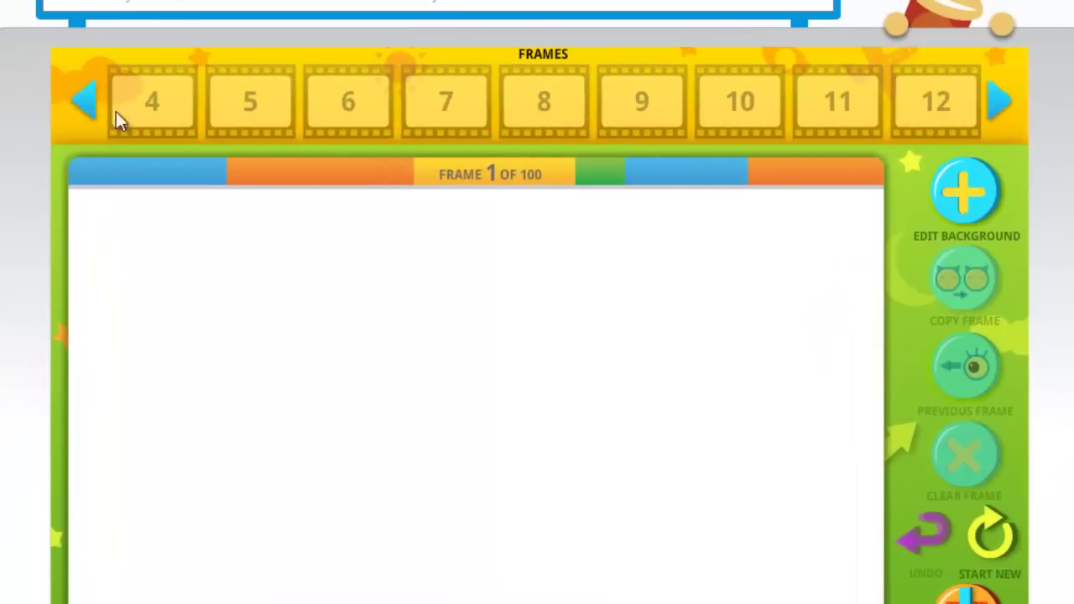
click(88, 105)
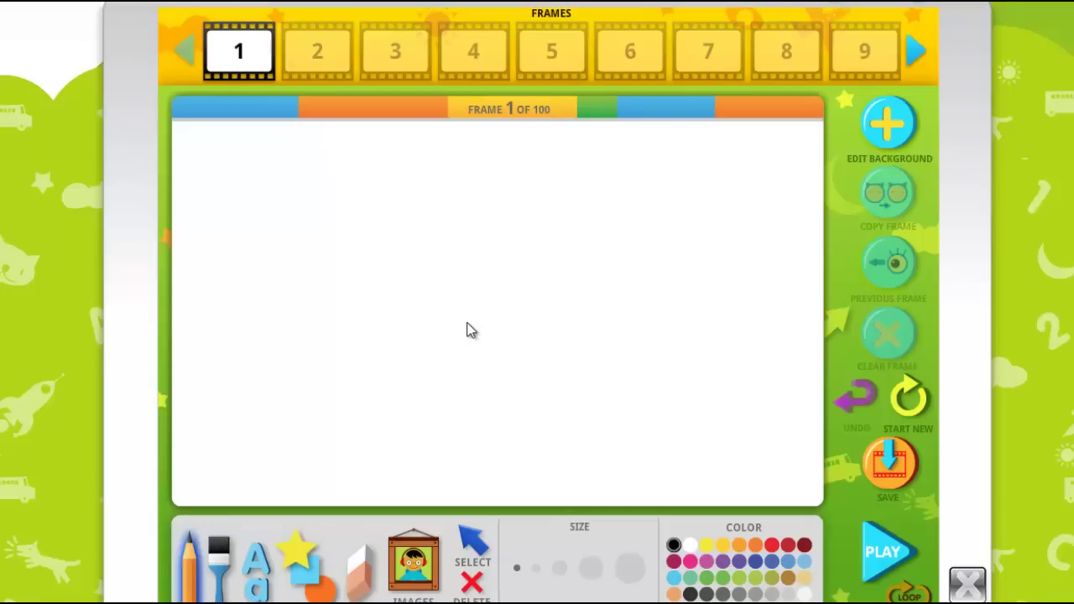
scroll(537, 302, down, 2)
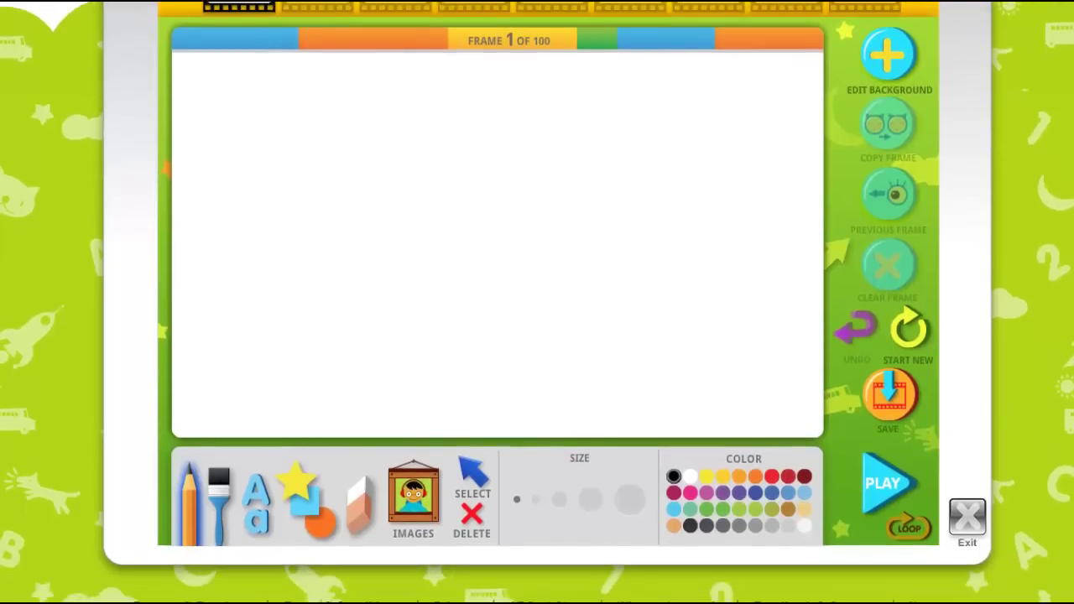
scroll(537, 303, up, 1)
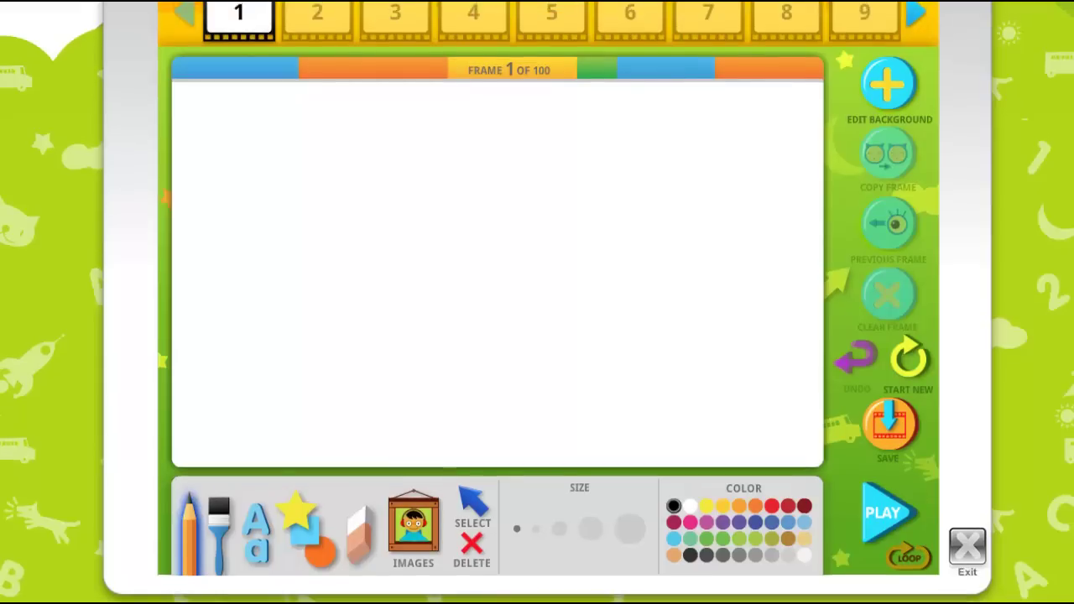
scroll(537, 302, up, 1)
scroll(537, 303, up, 1)
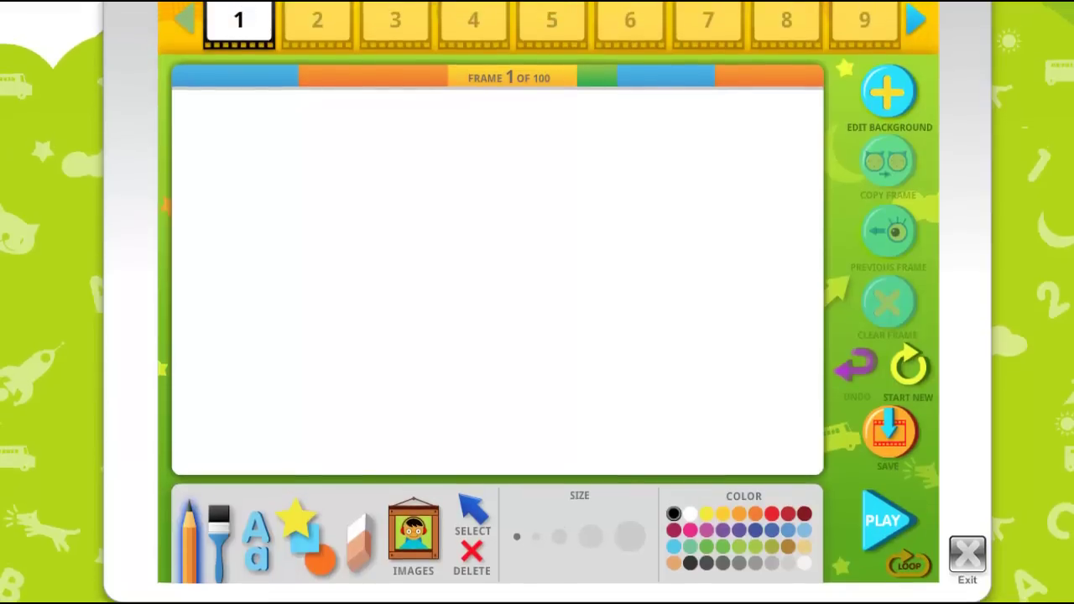
Step: Insert the boat image from the Transportation category into the centre of frame 1
click(418, 533)
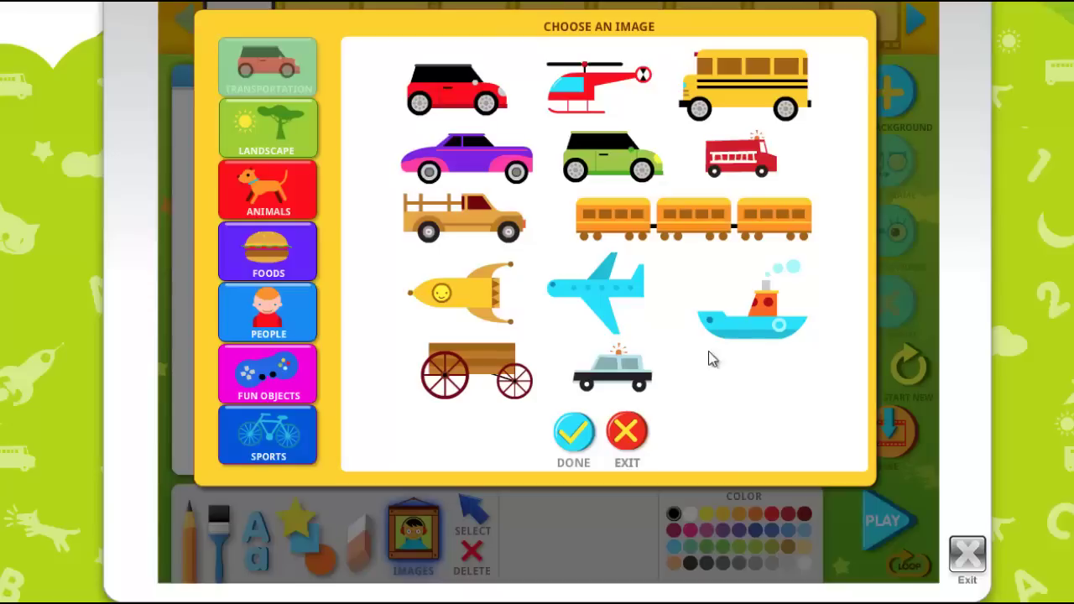
click(758, 334)
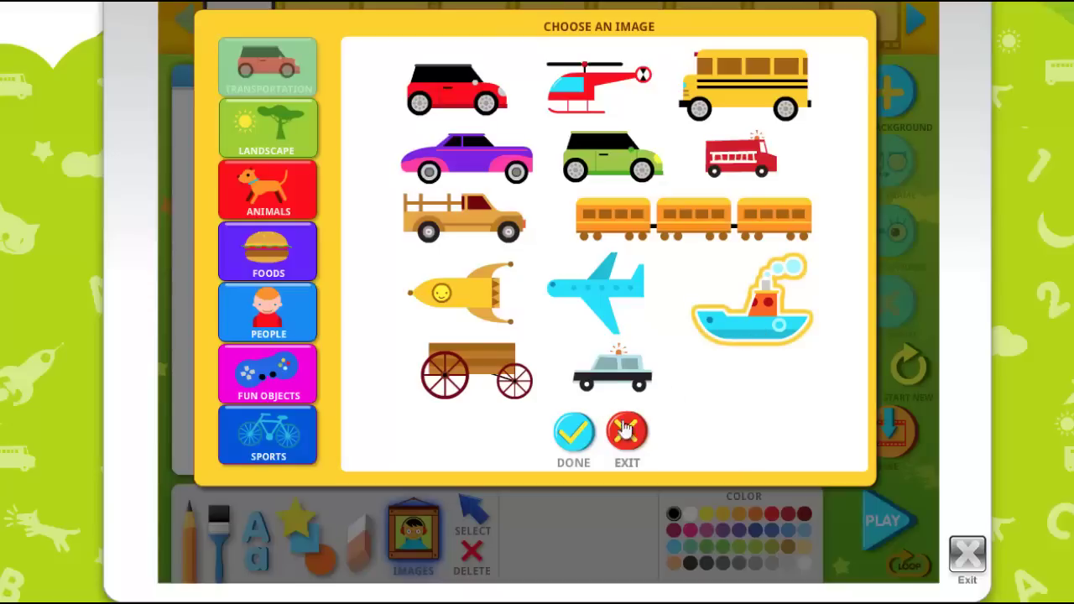
click(575, 433)
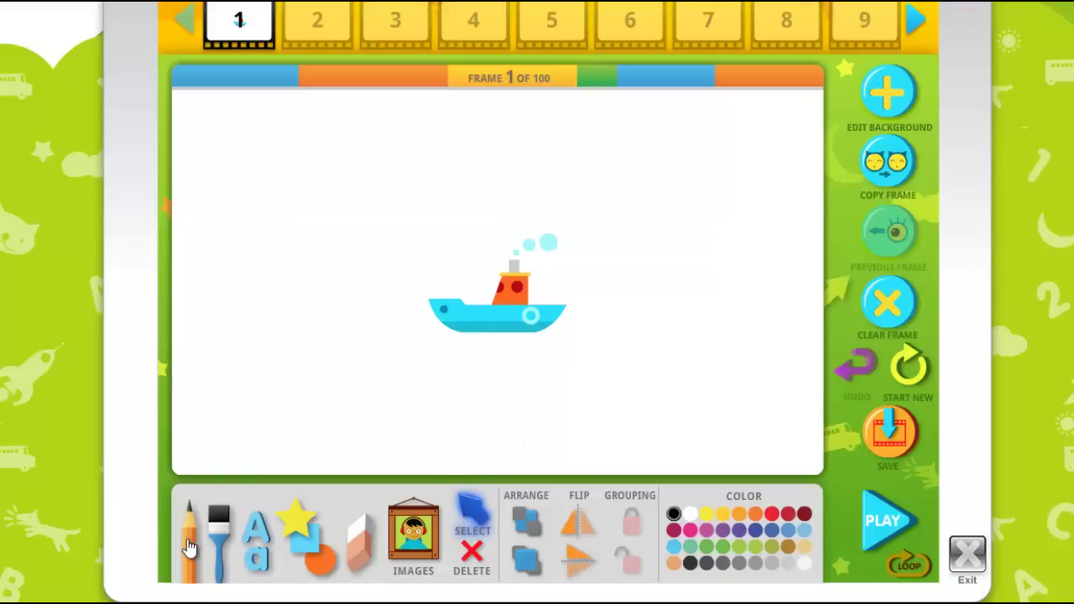
Step: Try the Text and Shapes tools, then erase a diagonal strip through the boat and chimney
click(256, 541)
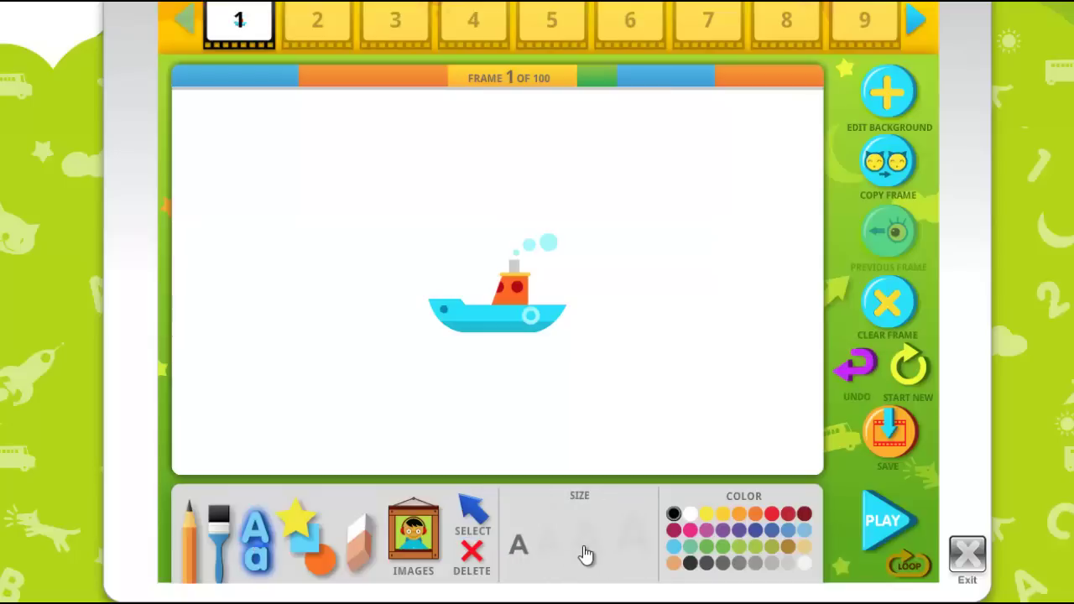
click(312, 546)
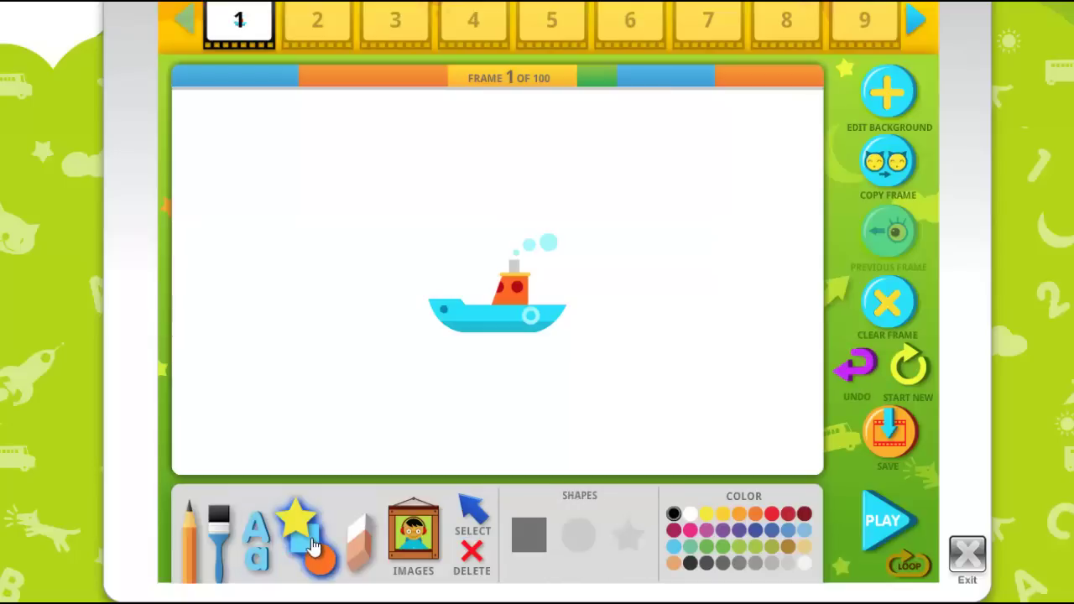
click(587, 550)
click(634, 541)
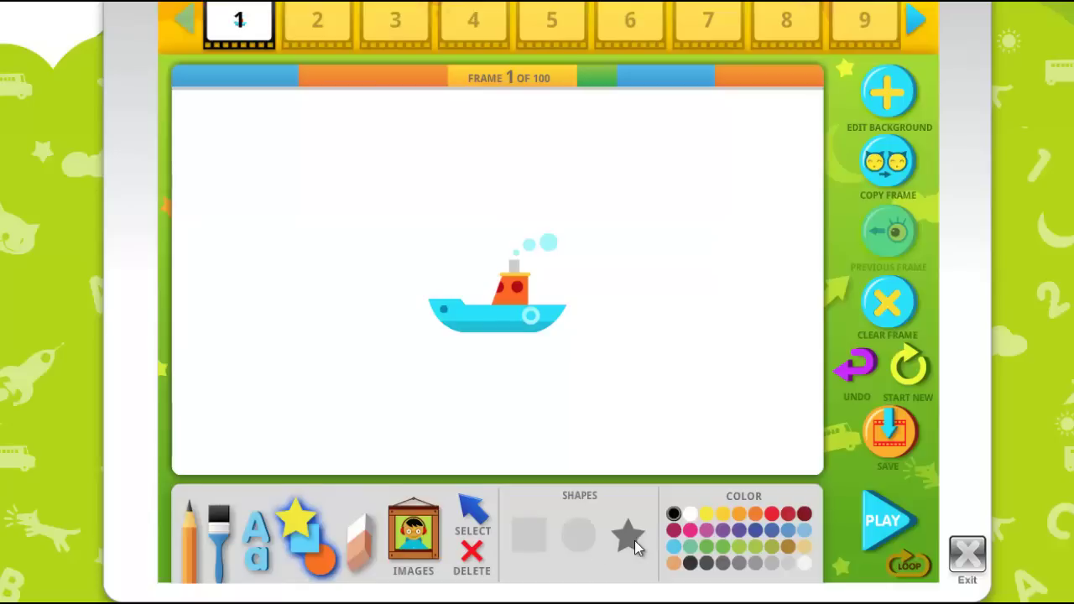
click(361, 552)
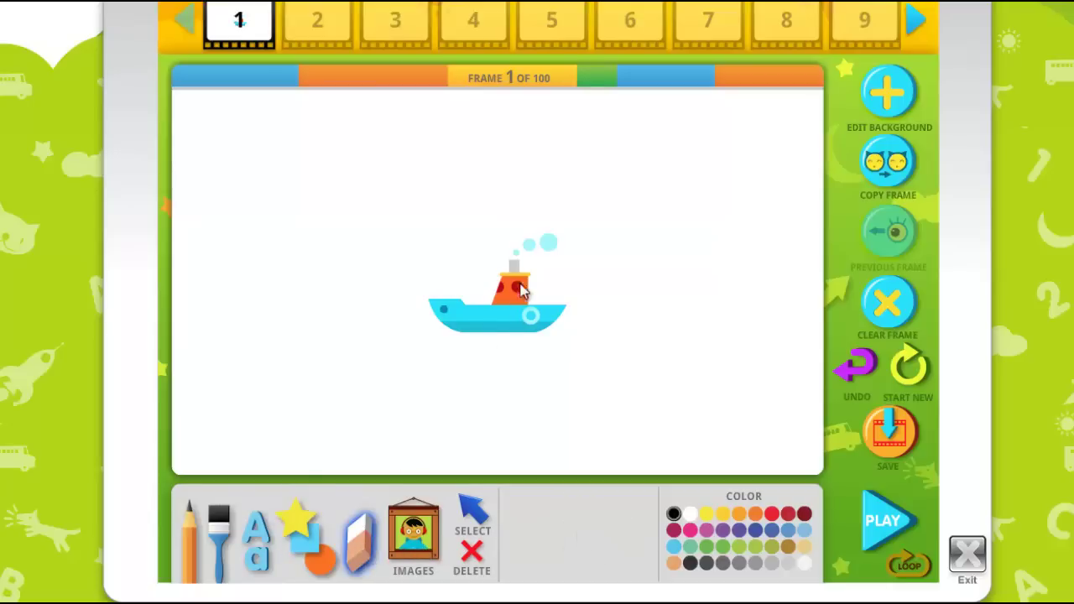
drag(514, 258, 471, 359)
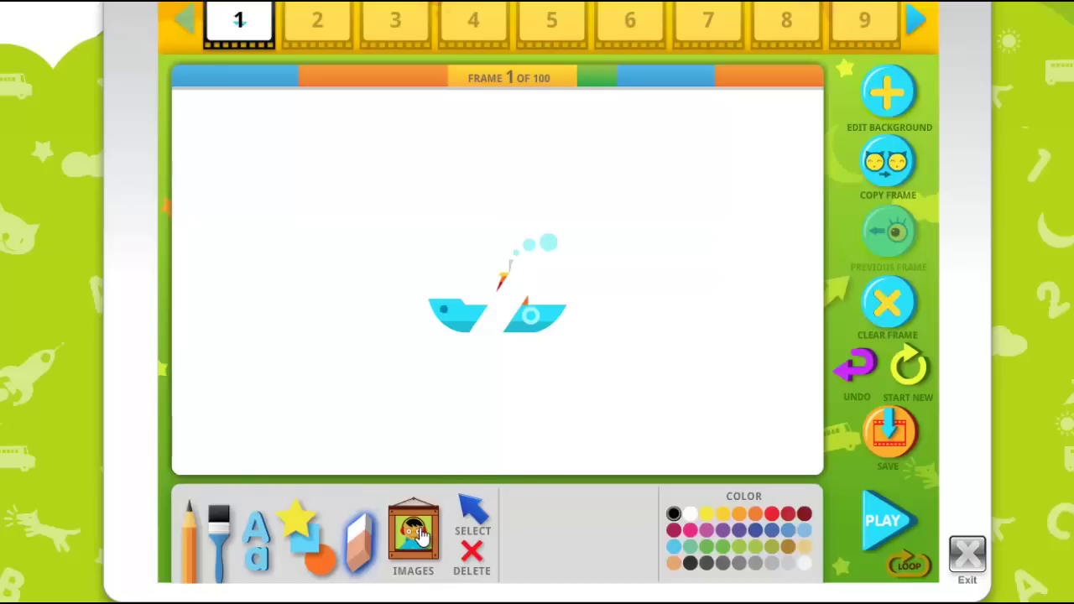
click(309, 537)
Step: Draw a large black star shape to the right of the split boat
click(579, 539)
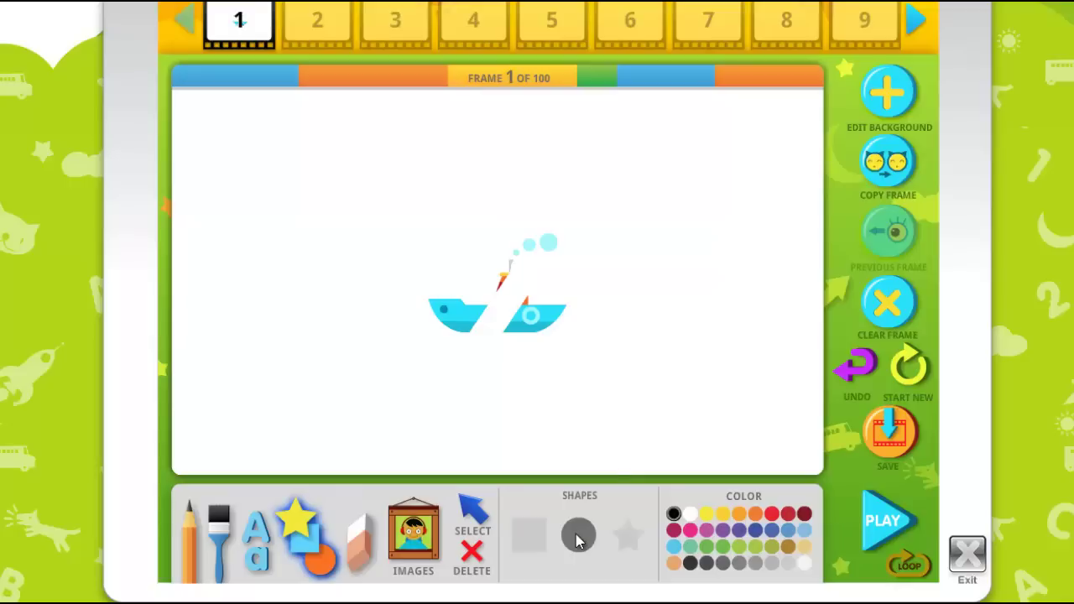
click(630, 534)
mouse_move(633, 342)
mouse_down()
mouse_move(706, 405)
mouse_move(717, 434)
mouse_up()
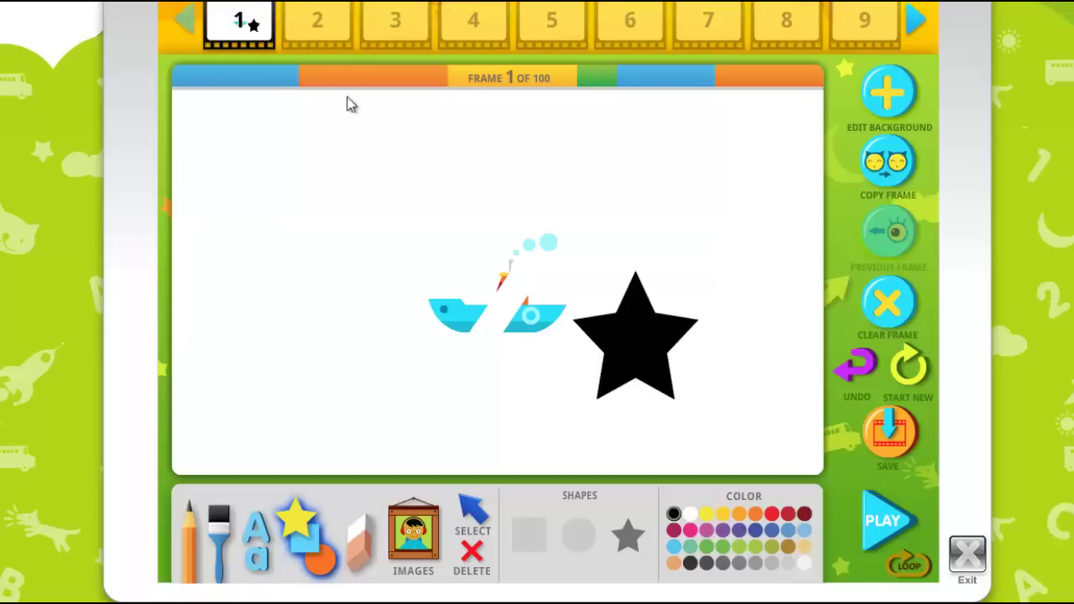
Step: On frame 2, paint a thick black curved brush stroke in the lower left
click(325, 37)
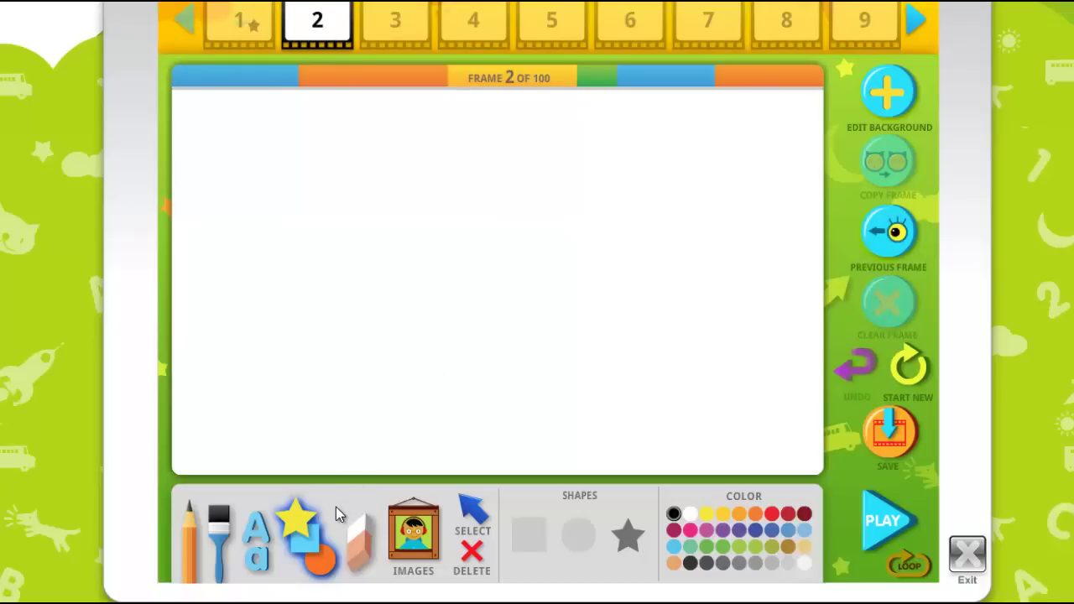
click(218, 536)
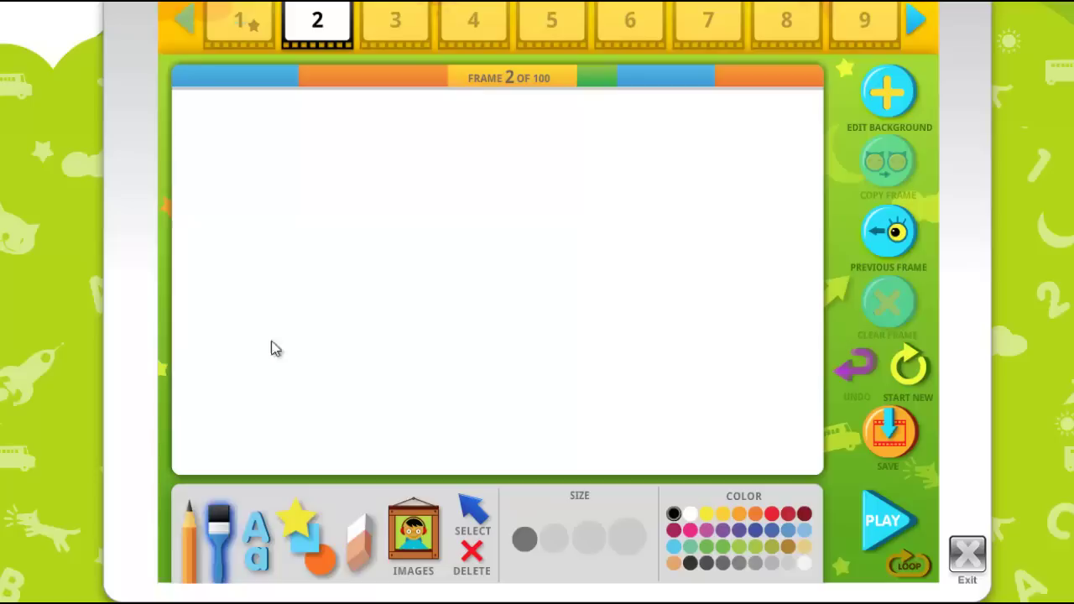
drag(307, 267, 345, 357)
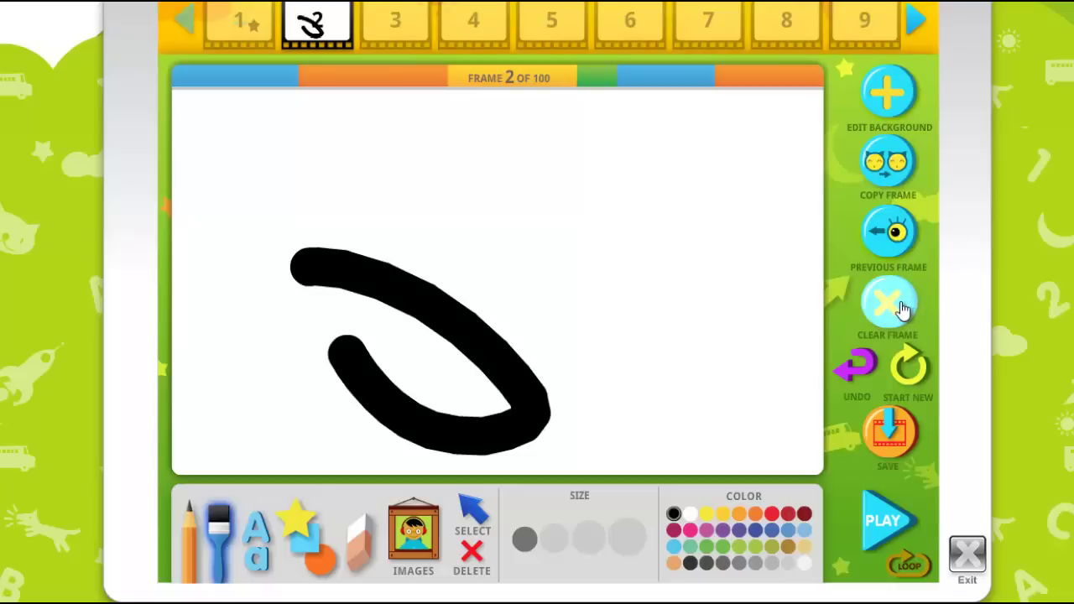
Step: Undo the brush stroke on frame 2 and preview the animation with Play
click(857, 374)
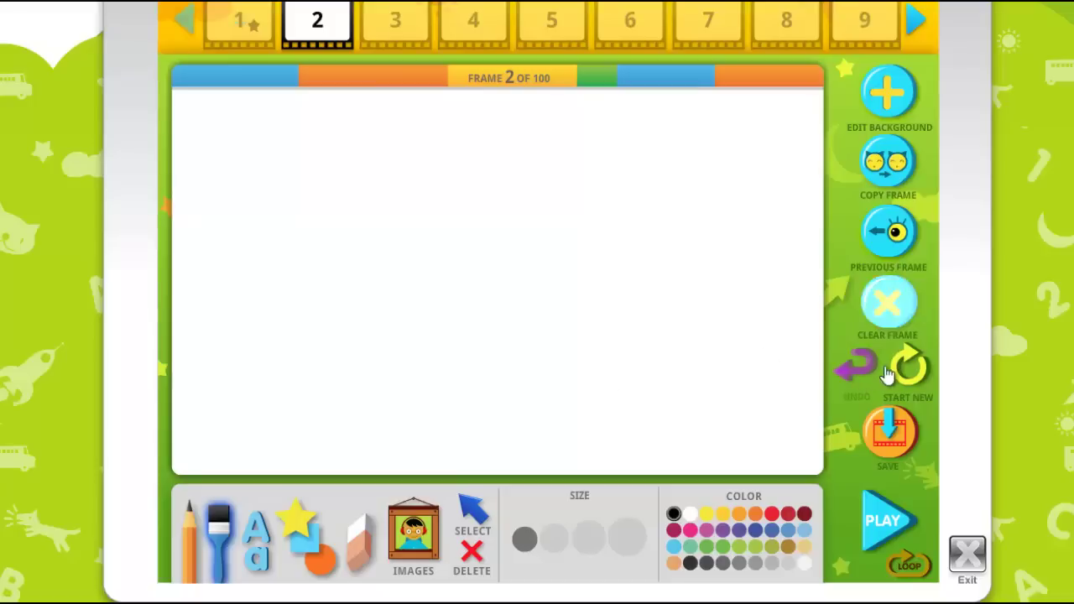
click(888, 542)
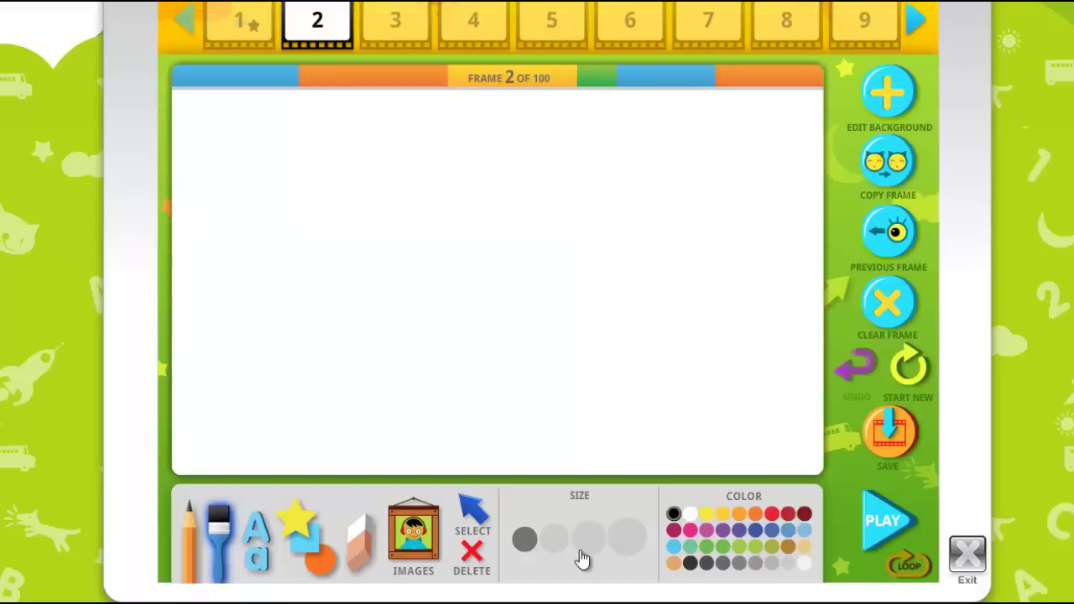
Step: Save the animation and scroll back up before returning to the blog article
scroll(537, 303, down, 3)
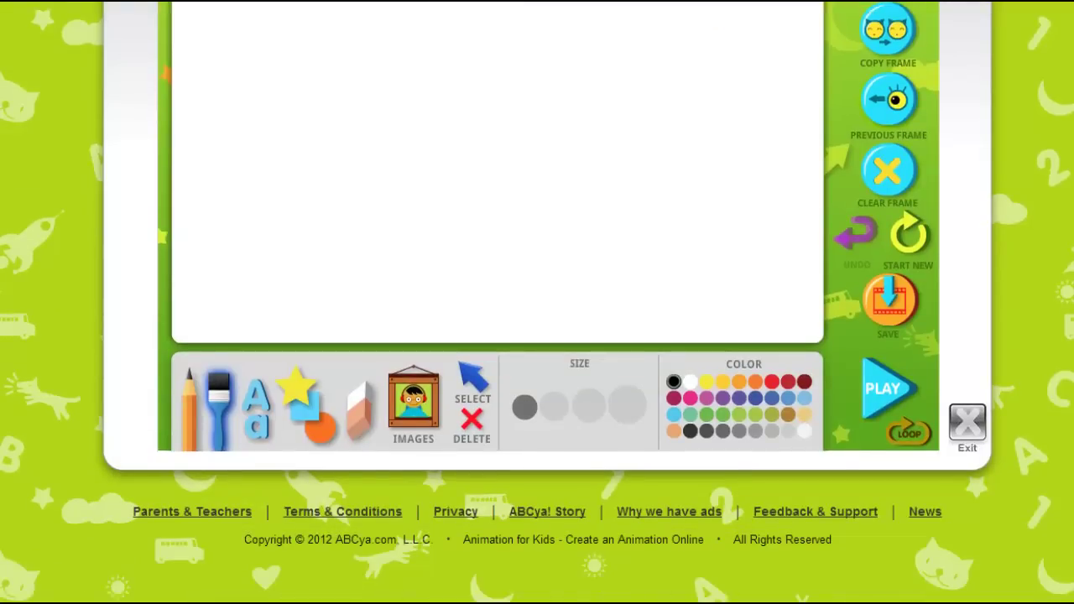
click(903, 319)
scroll(537, 302, up, 3)
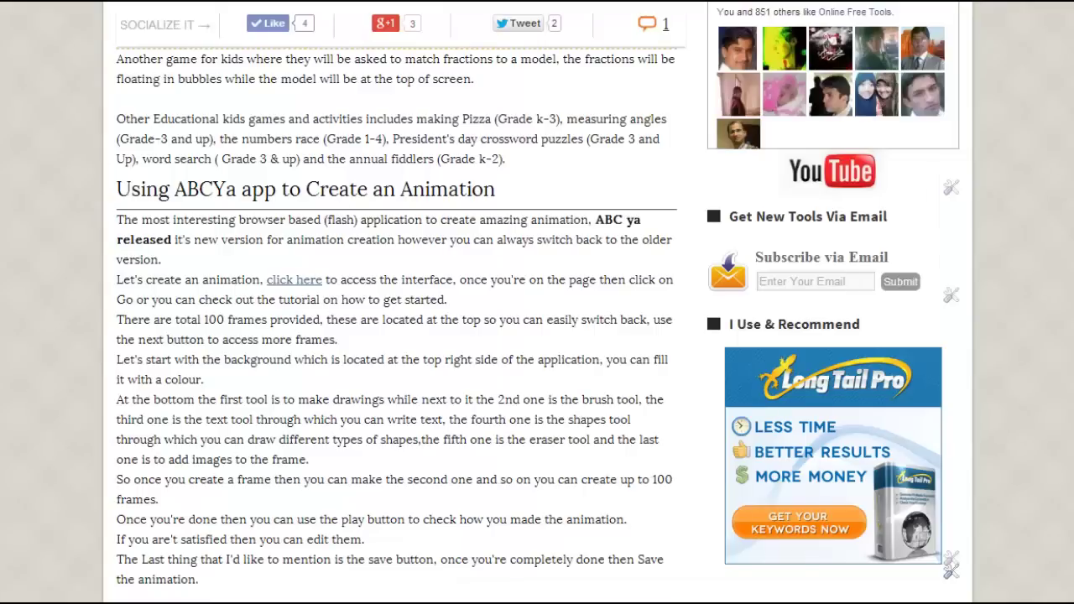
Step: Scroll up to the 'ABC Ya' post title and opening paragraph
scroll(537, 302, up, 2)
scroll(537, 302, up, 5)
scroll(537, 302, up, 3)
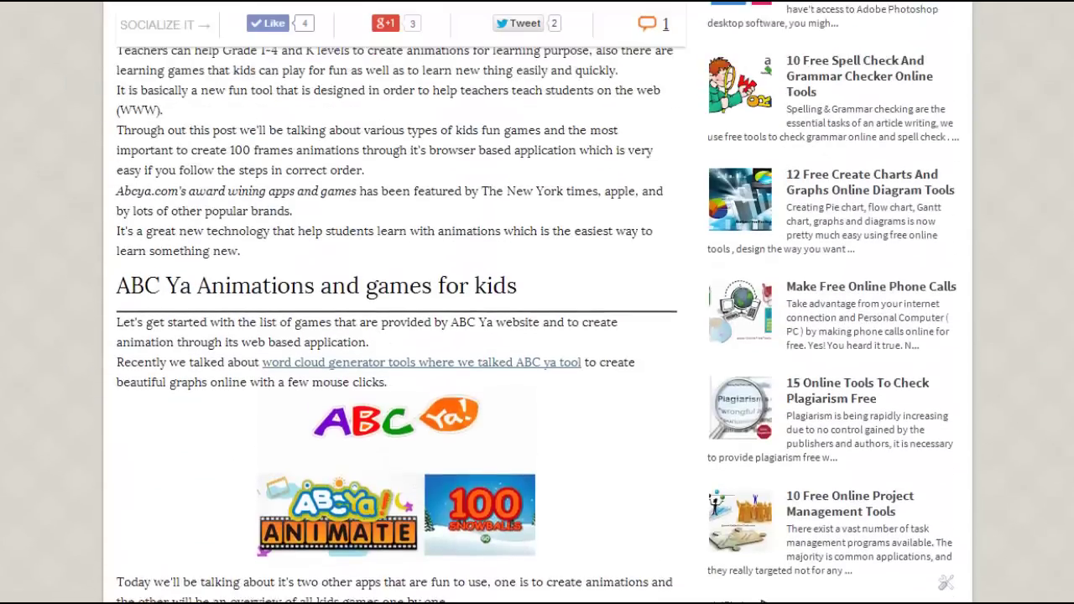
scroll(537, 302, up, 3)
scroll(537, 302, up, 1)
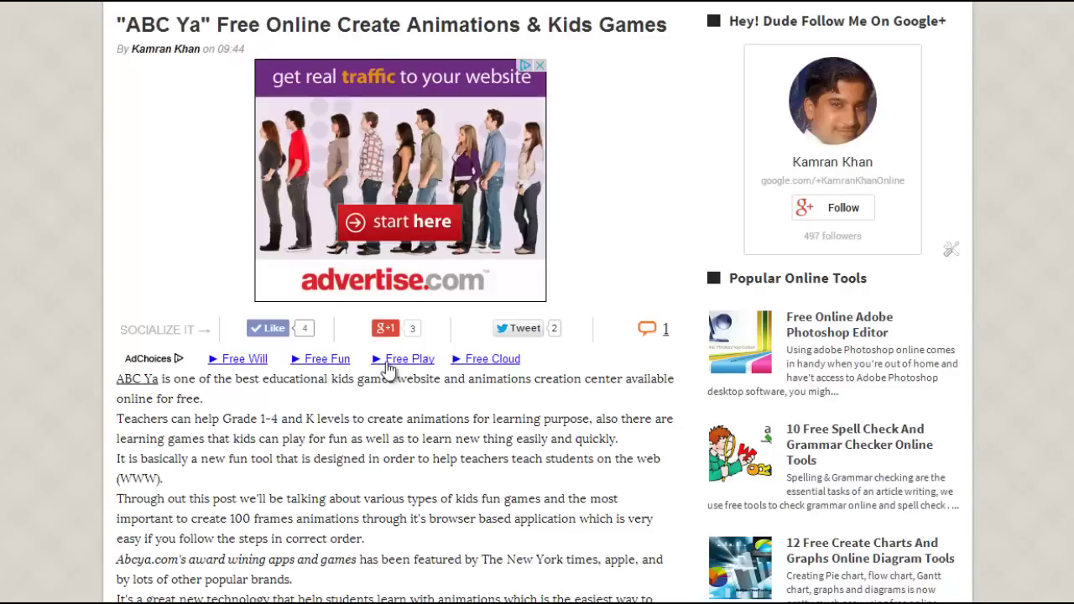